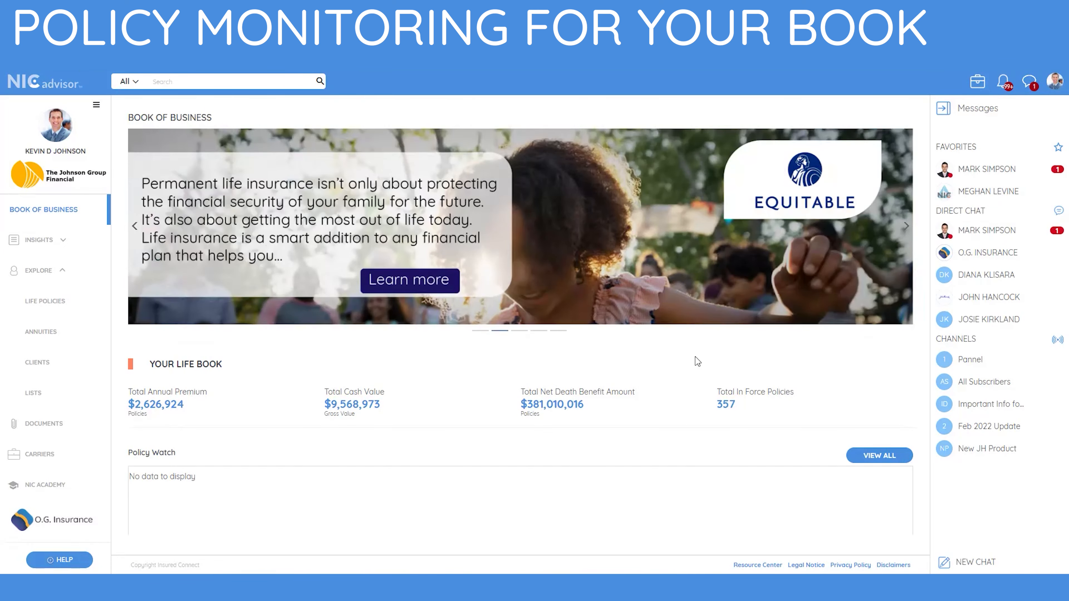
Open the life policies and filter them by product to show only Universal Life.
left_click(59, 306)
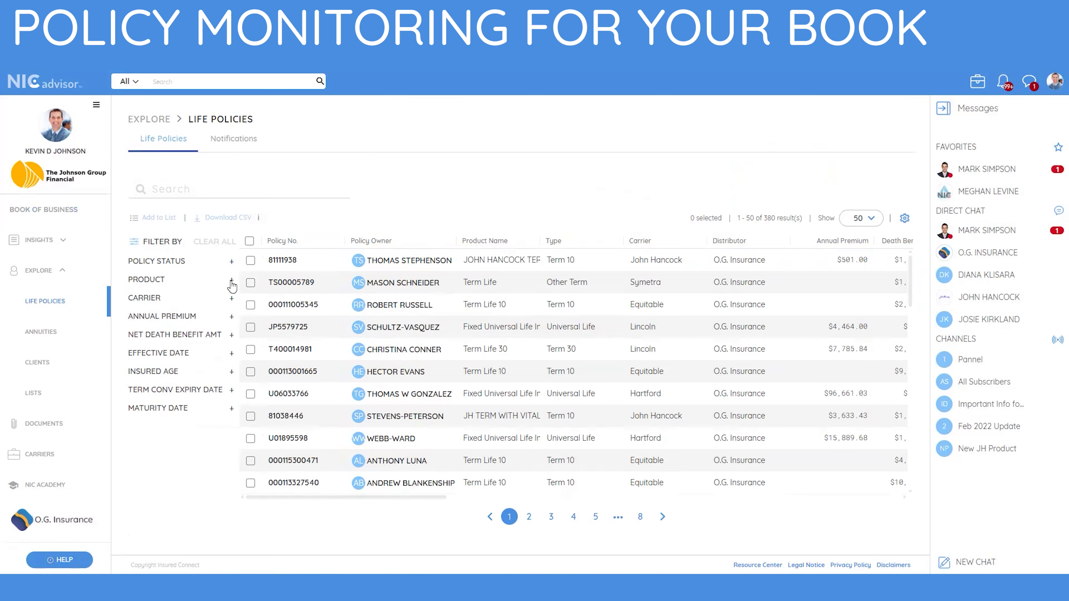
left_click(232, 280)
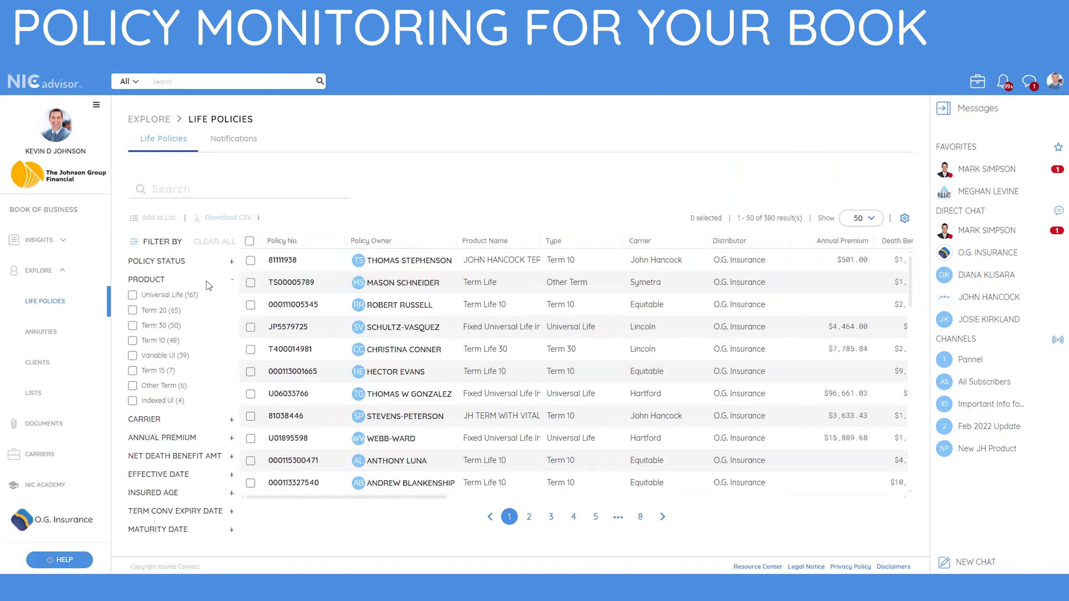
left_click(132, 296)
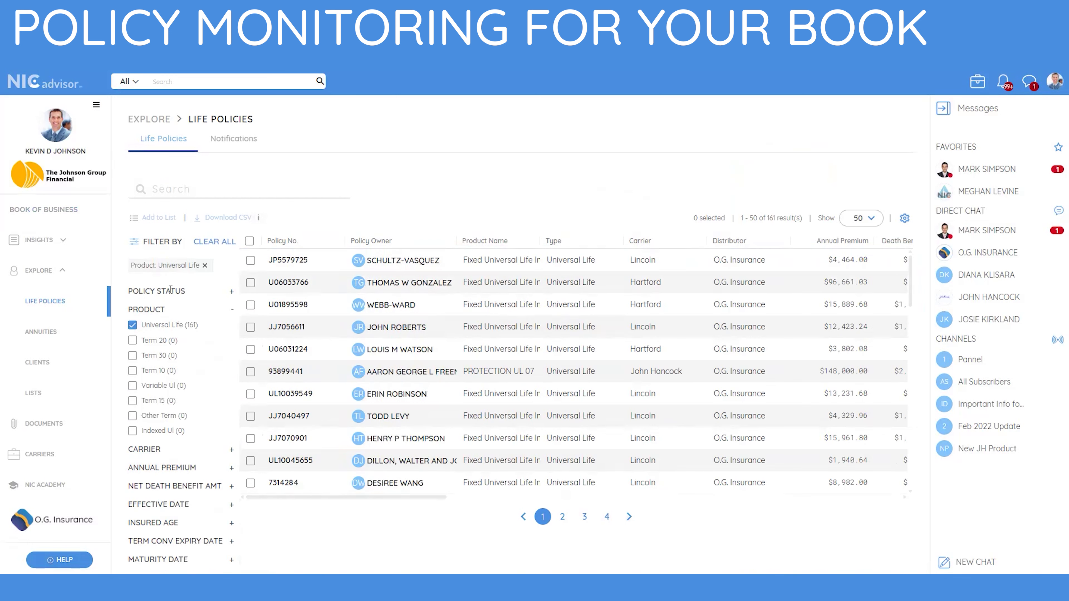
Sort the filtered Universal Life policies by Gross Cash Value in descending order.
left_click_drag(341, 498, 779, 501)
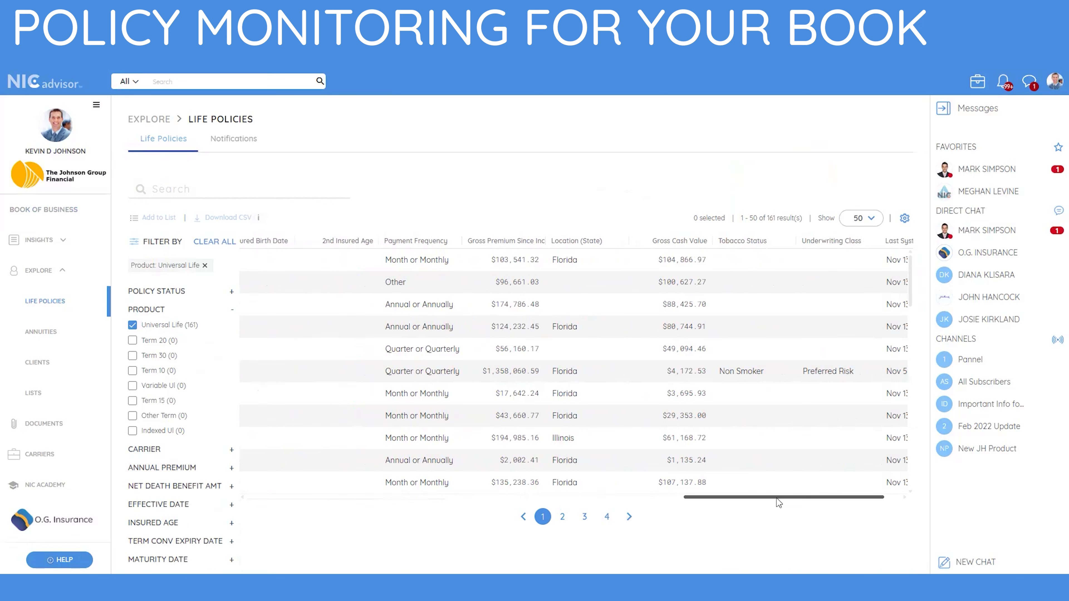
left_click(685, 243)
left_click(683, 242)
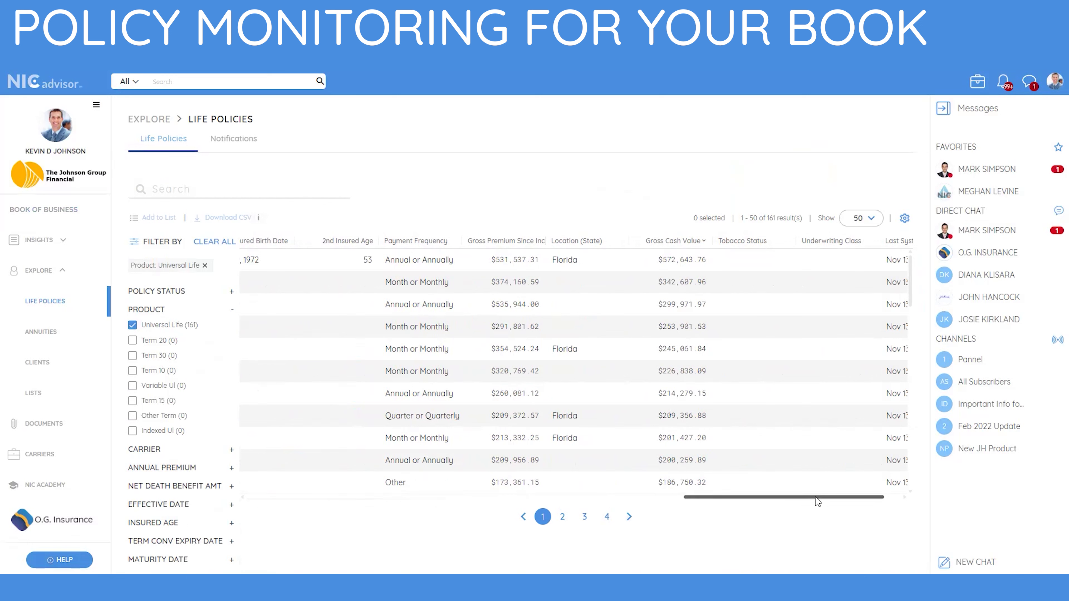
Save all policies on the first page as a new list, using "UL Policies with Highest Gross Cash Value" as both name and purpose.
left_click_drag(816, 502, 370, 496)
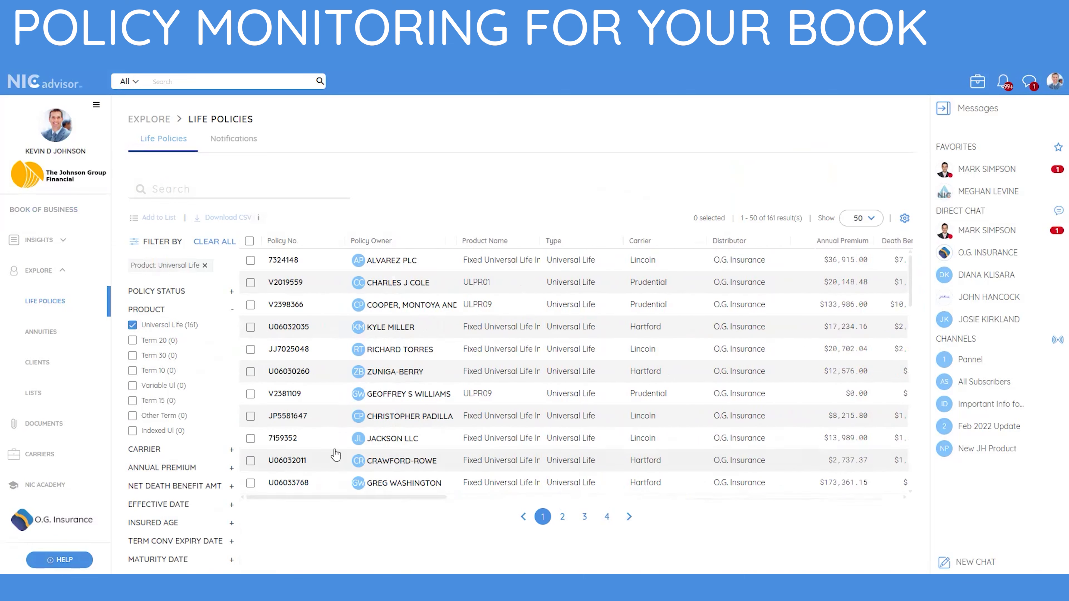
left_click(250, 241)
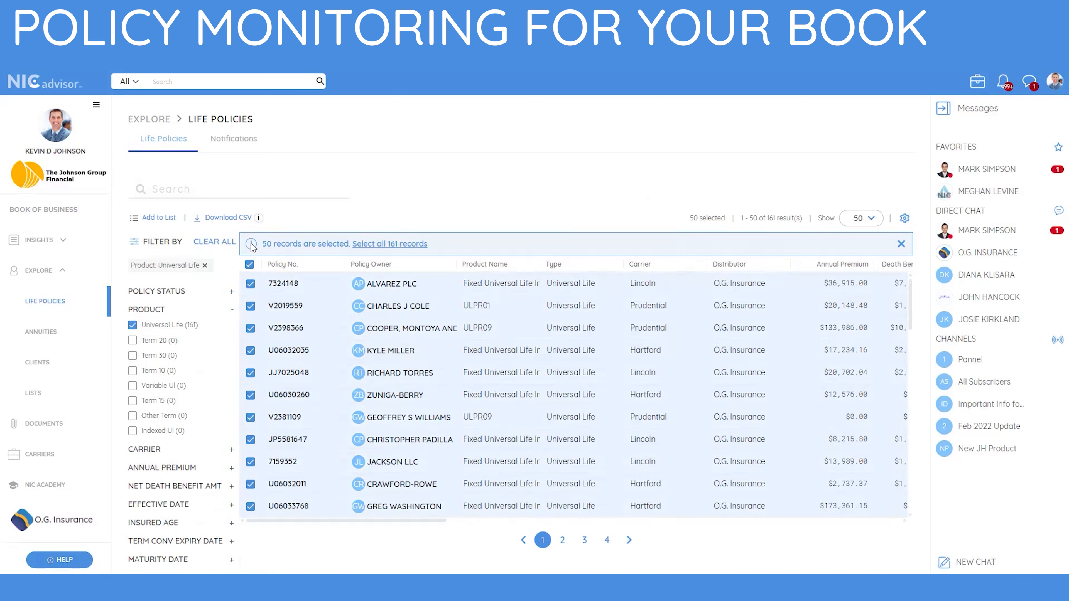
left_click(151, 219)
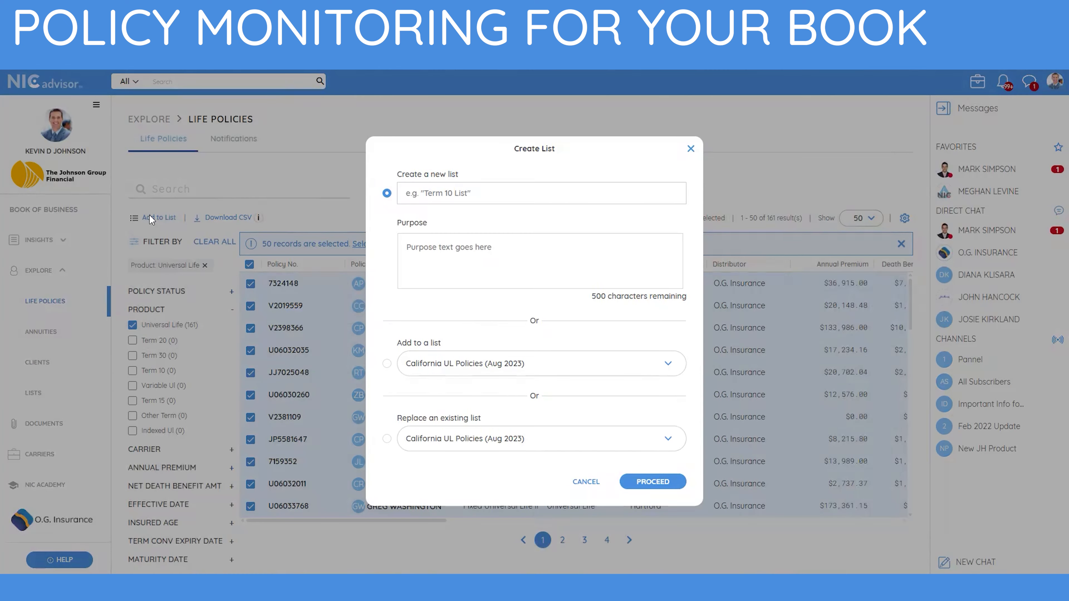
left_click(498, 192)
type("UL Policies with Highest Gross Cash Value")
left_click(546, 258)
type("UL Policies with Highest Gross Cash Value")
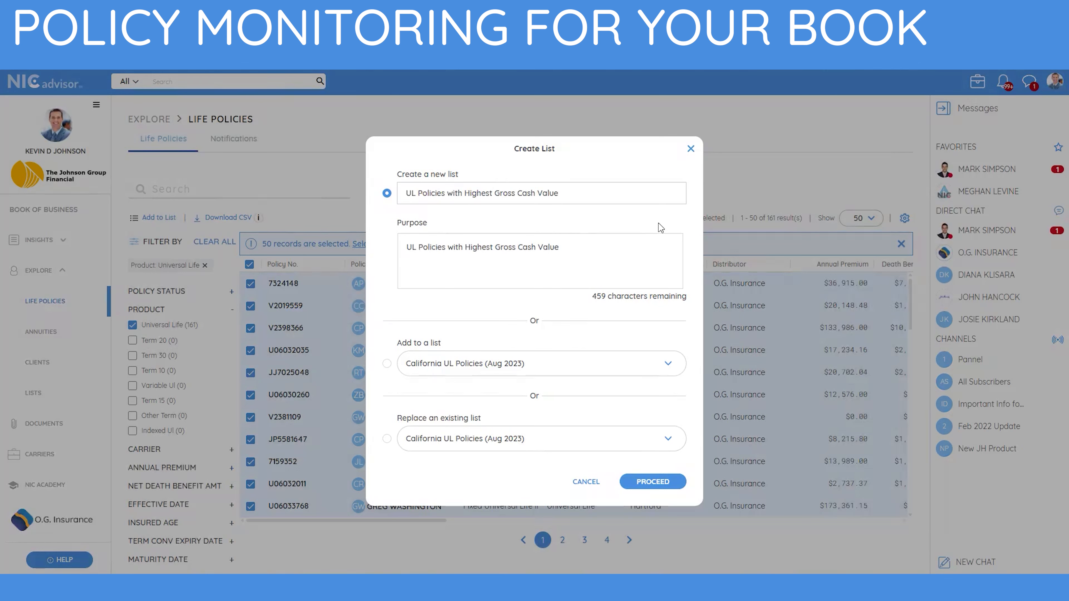
left_click(672, 488)
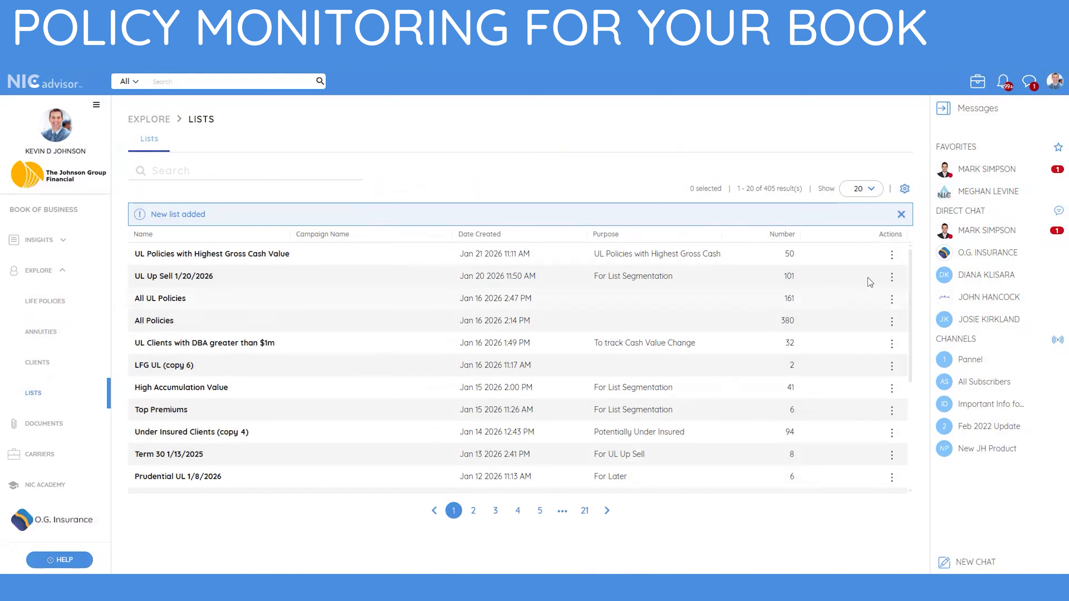
Create a Cash Values policy watch notification with a 20 percent change threshold for the "UL Policies with Highest Gross Cash Value" list.
left_click(892, 257)
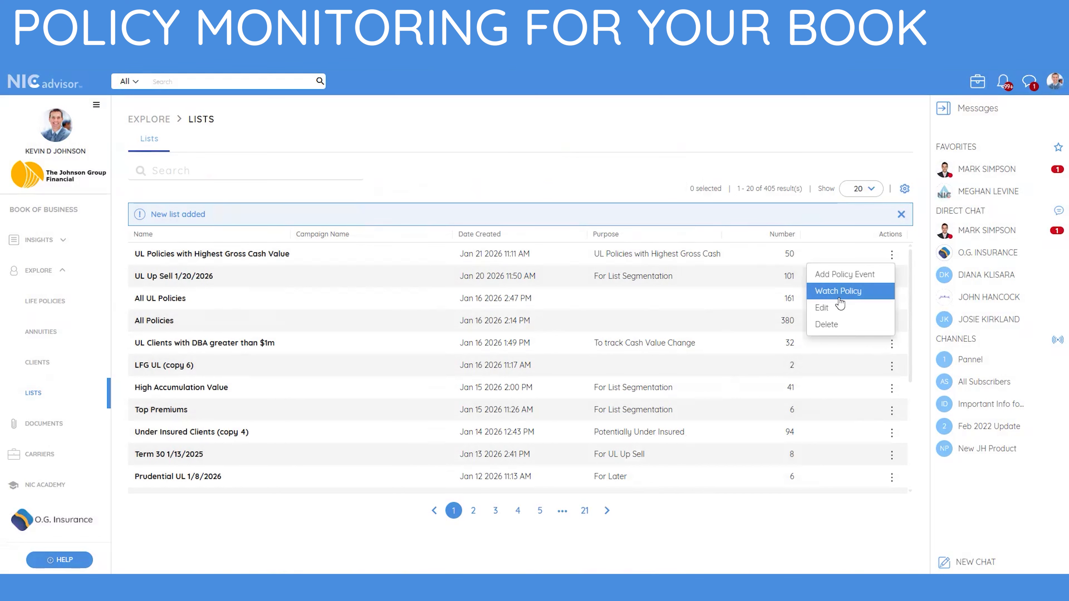
left_click(852, 293)
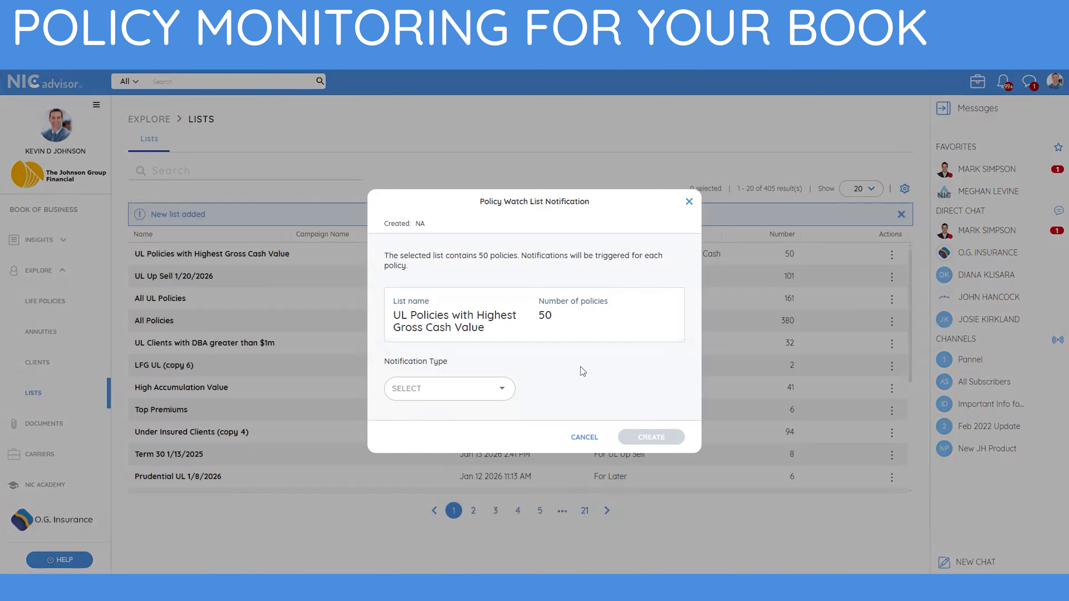
left_click(501, 393)
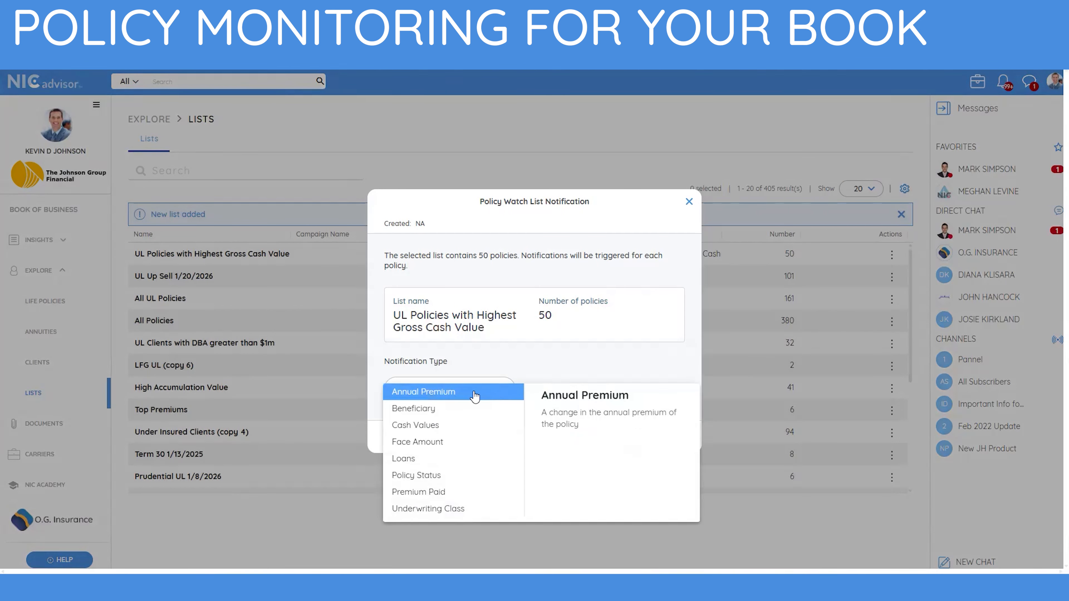
left_click(436, 423)
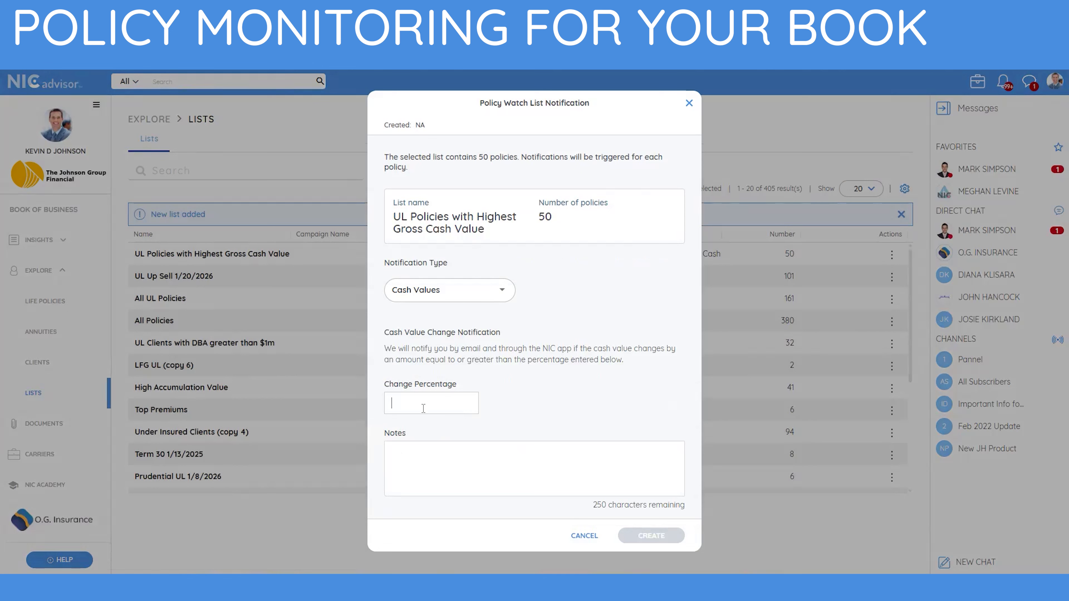
type("-1")
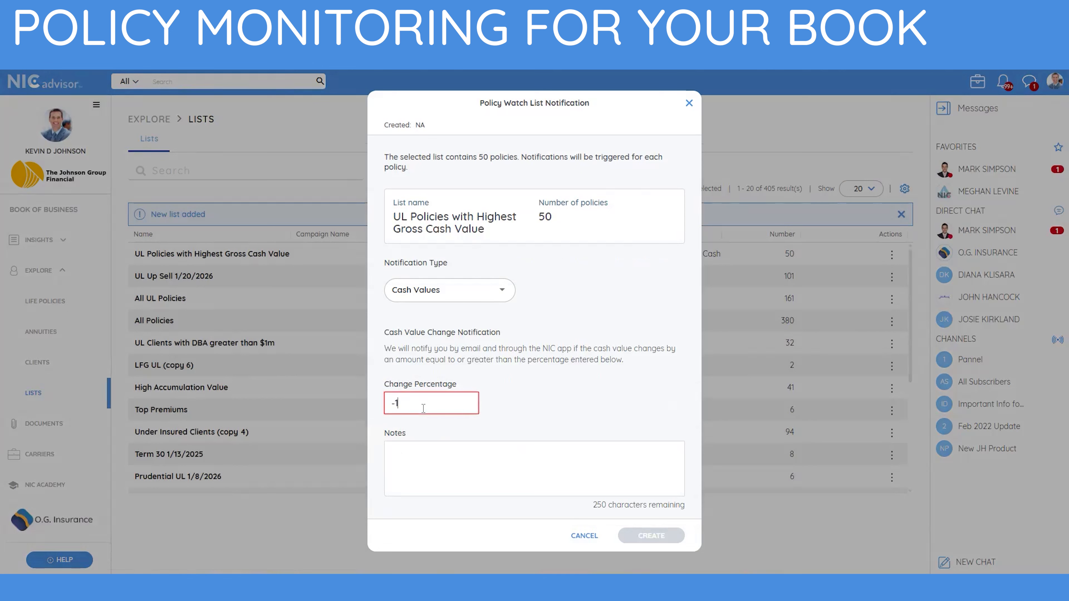
type("20")
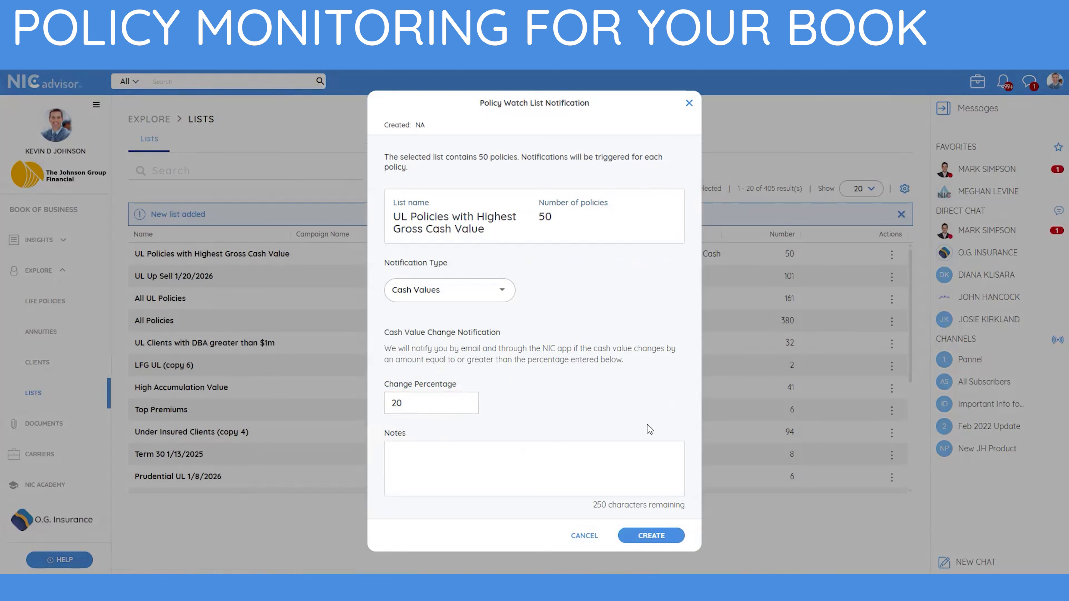
left_click(652, 535)
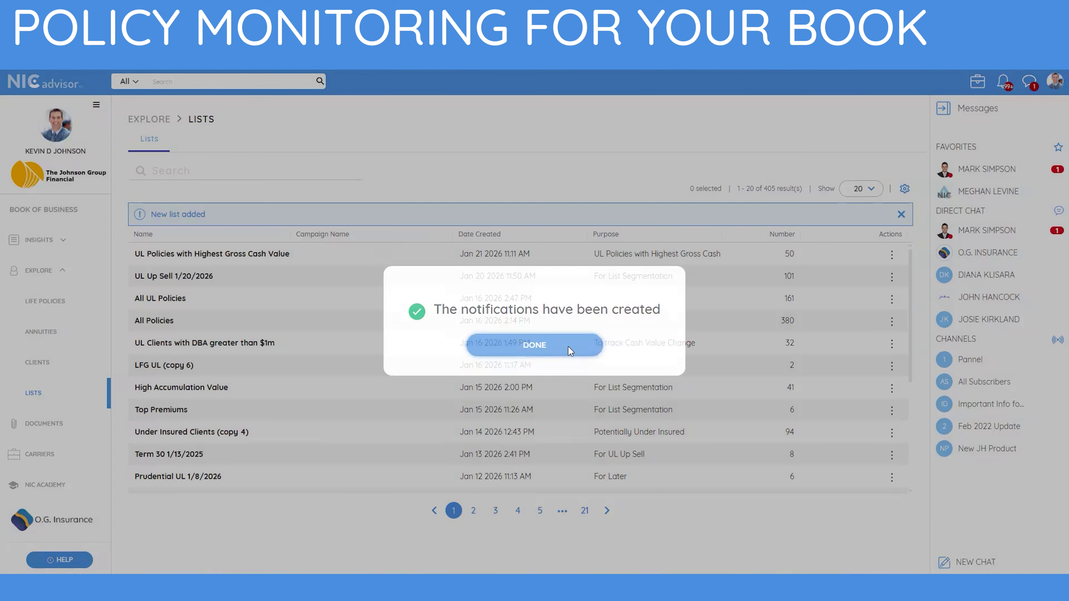
left_click(567, 346)
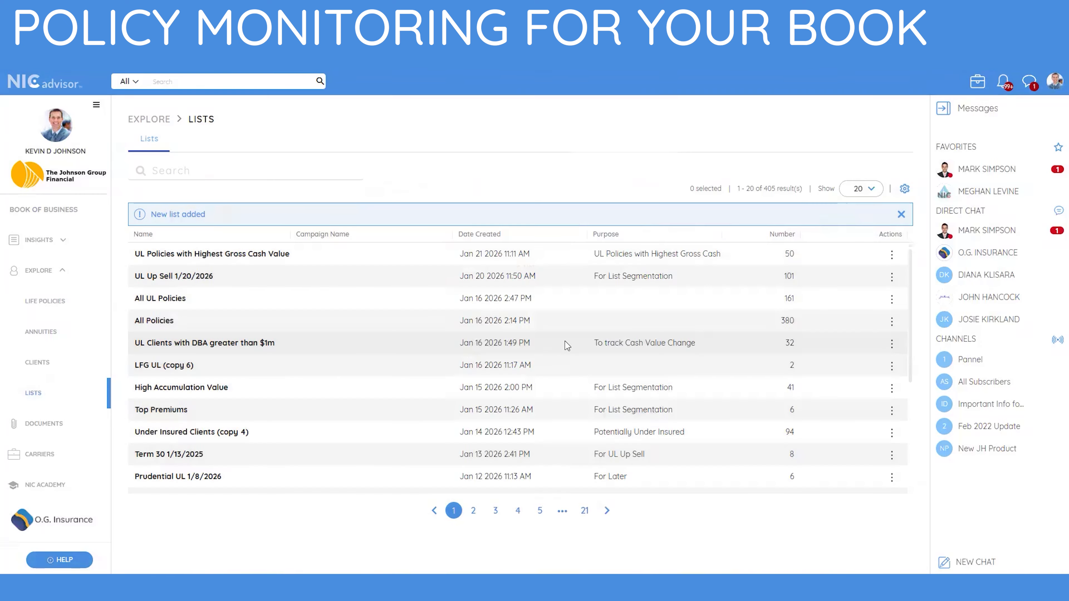
Save every life policy in the book as a new list named "My In Force Book Jan 2026" with the purpose "Policy Status Change Tracking".
left_click(47, 302)
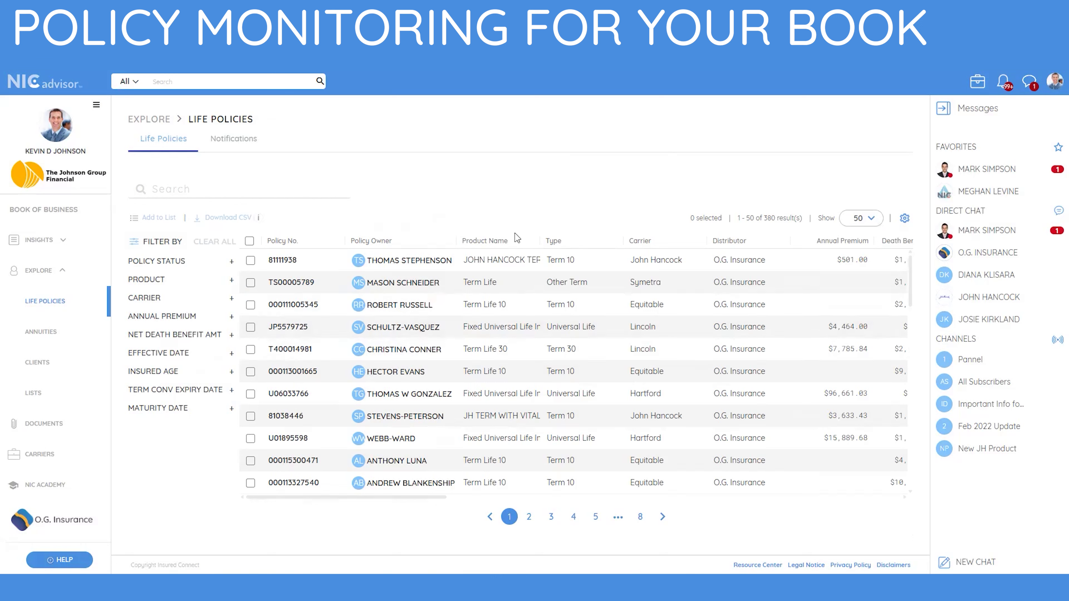
left_click(249, 241)
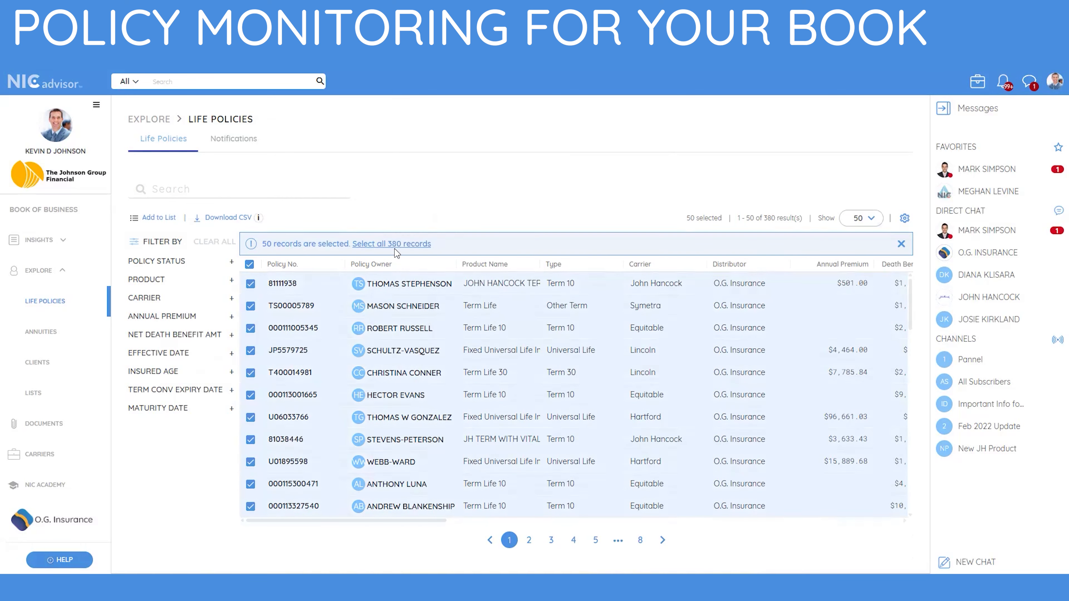
left_click(411, 244)
left_click(158, 219)
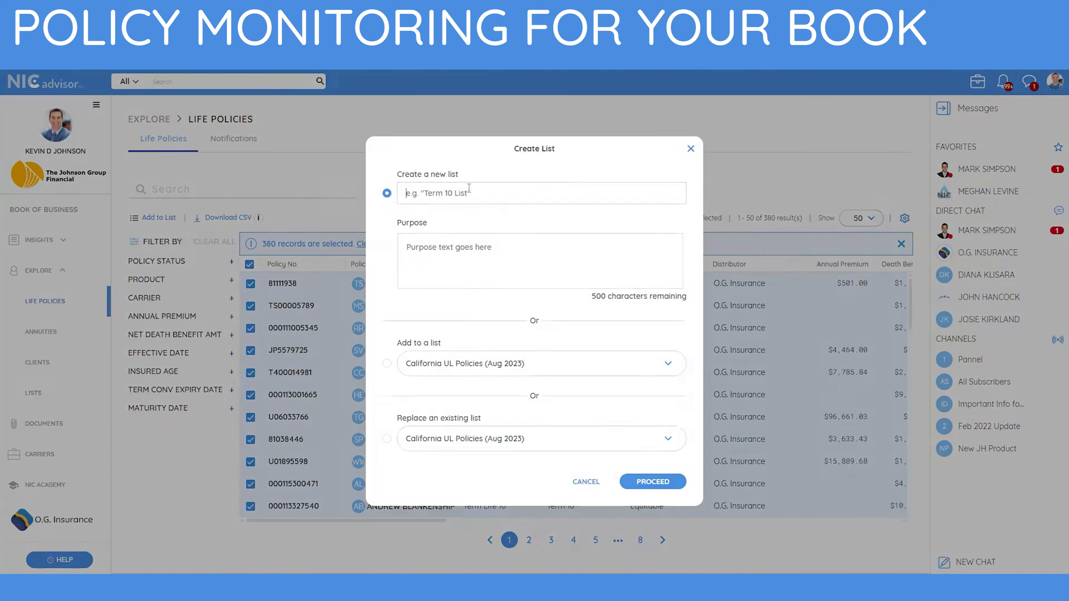
type("My In ")
type("Force Book")
type(" Jan")
type(" 2026")
type("Policy S")
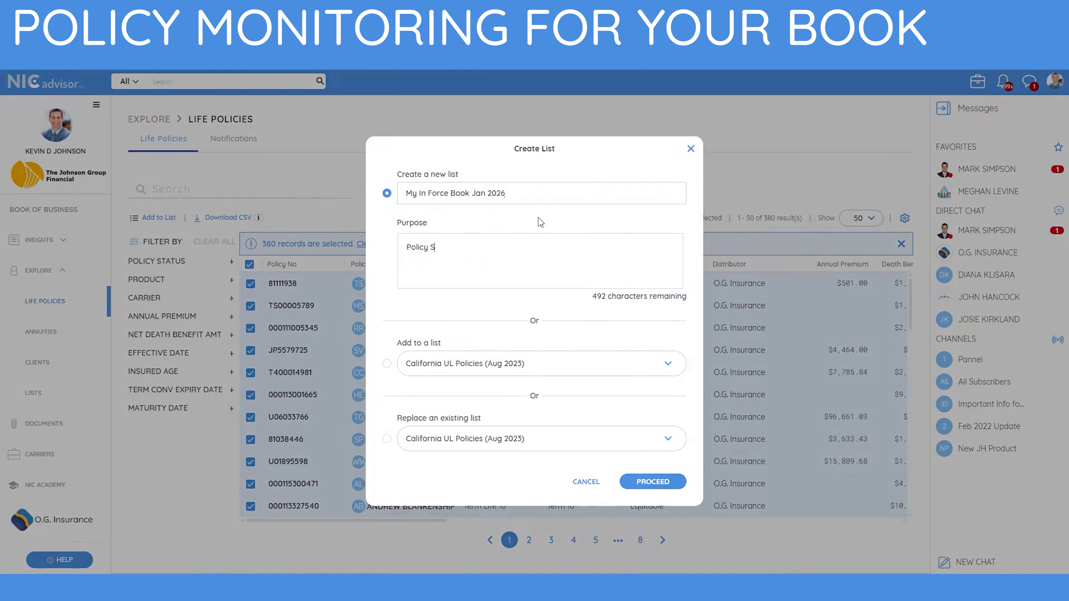
type("tatus Change Tracking")
left_click(666, 485)
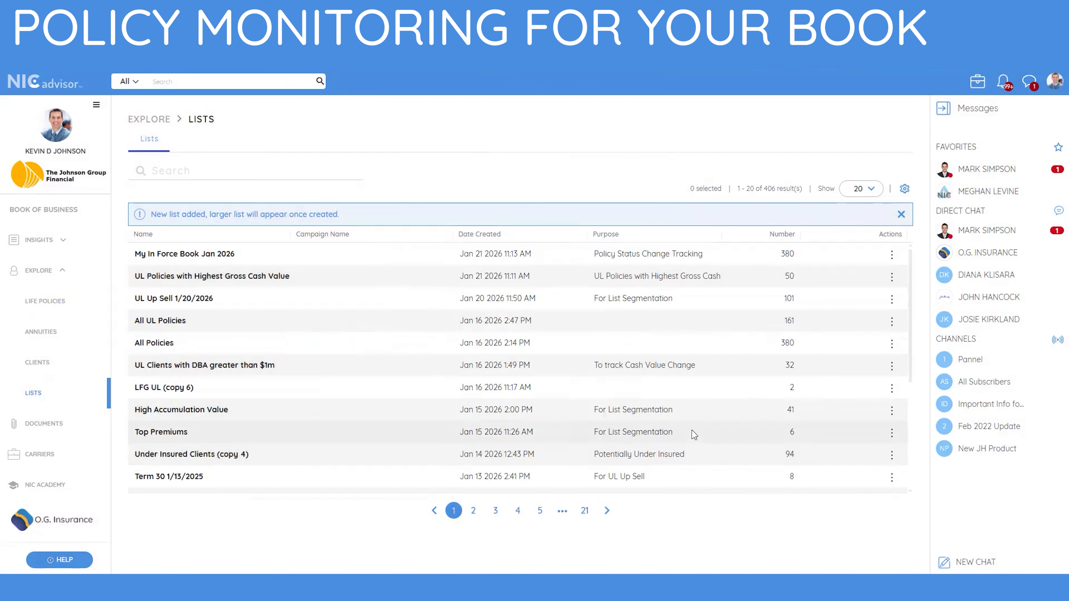
Create a Policy Status watch notification for the "My In Force Book Jan 2026" list.
left_click(892, 256)
left_click(838, 290)
left_click(449, 381)
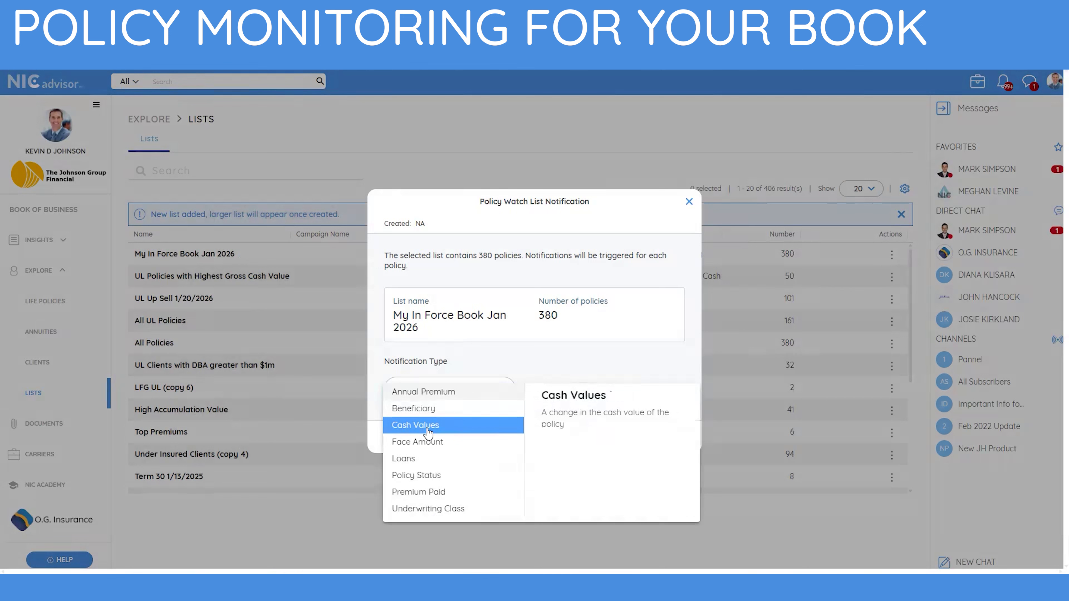
left_click(425, 474)
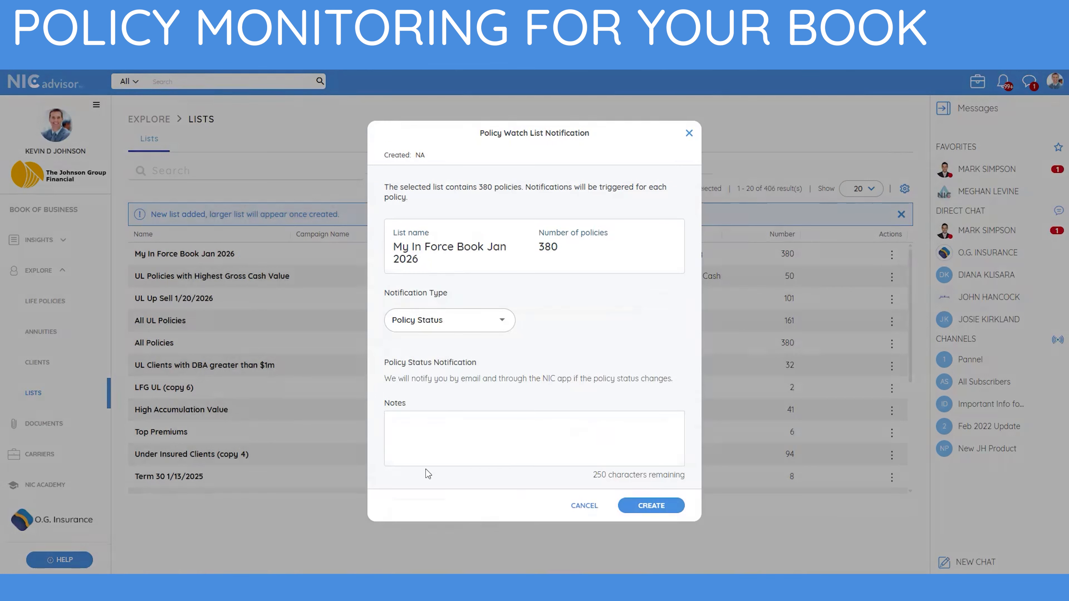
left_click(648, 502)
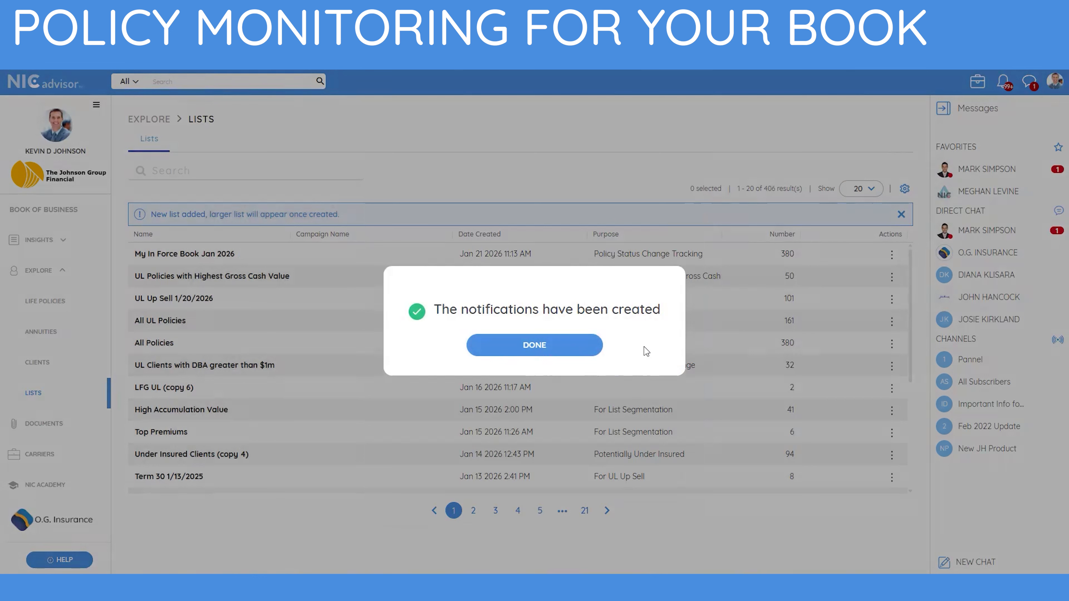
left_click(558, 353)
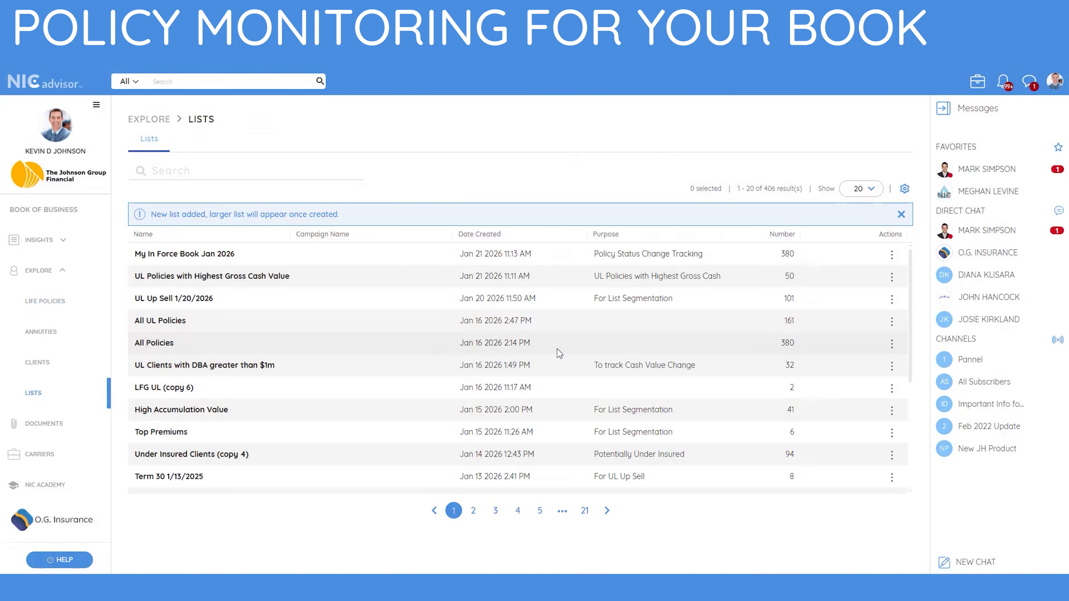